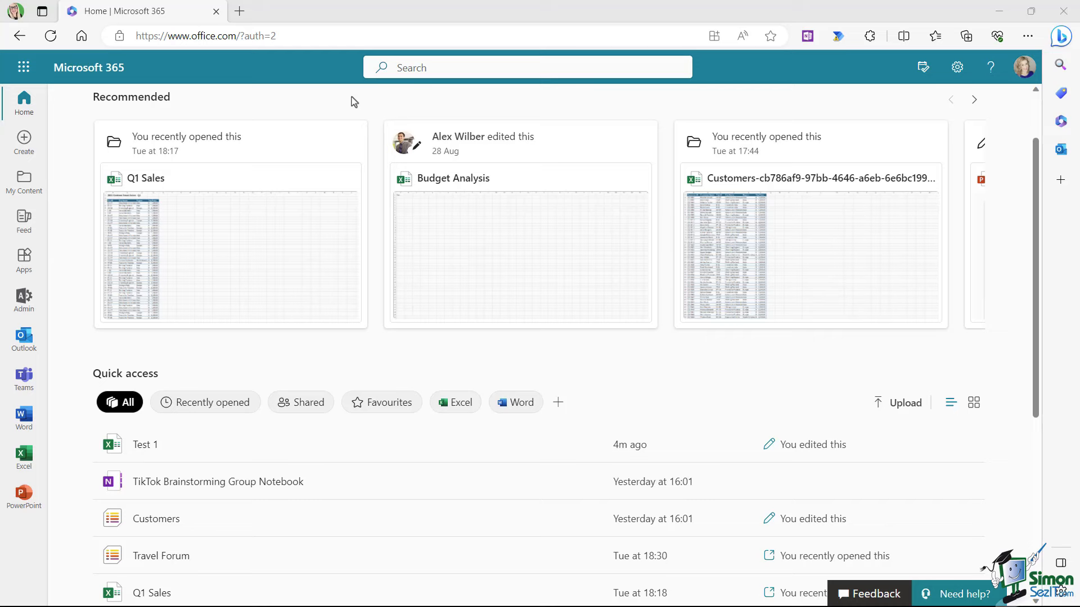
Browse the Microsoft 365 apps list and the desktop-app install options, then close both
click(23, 68)
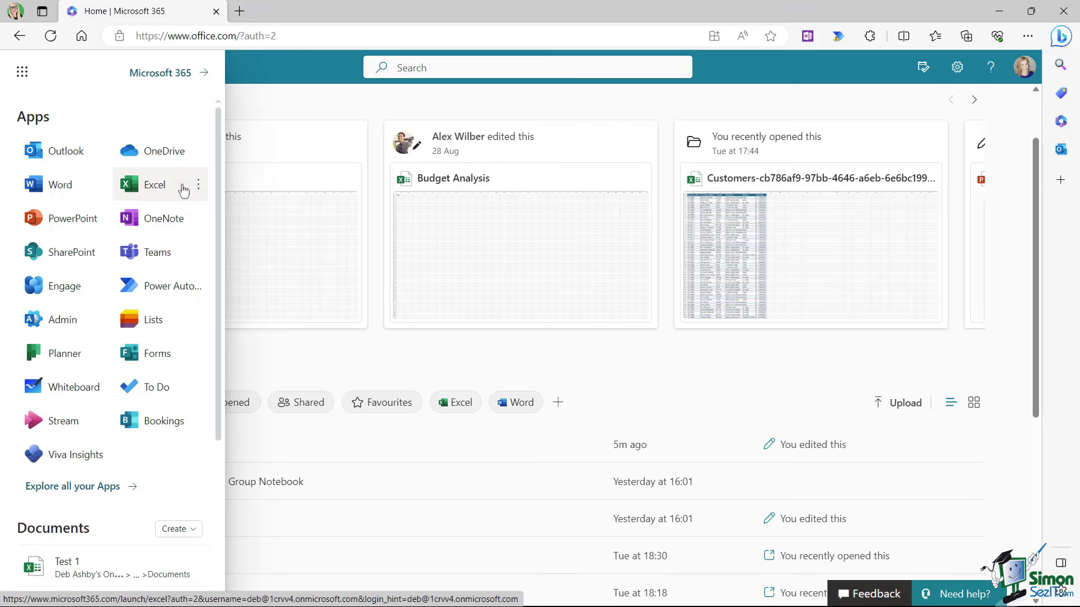
click(291, 100)
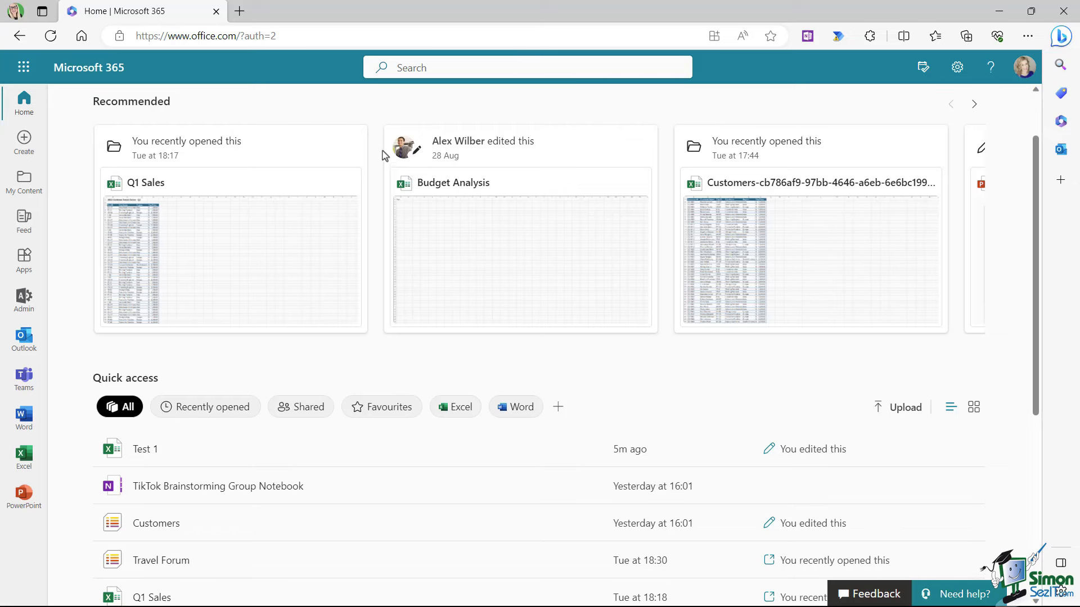
scroll(386, 140, up, 2)
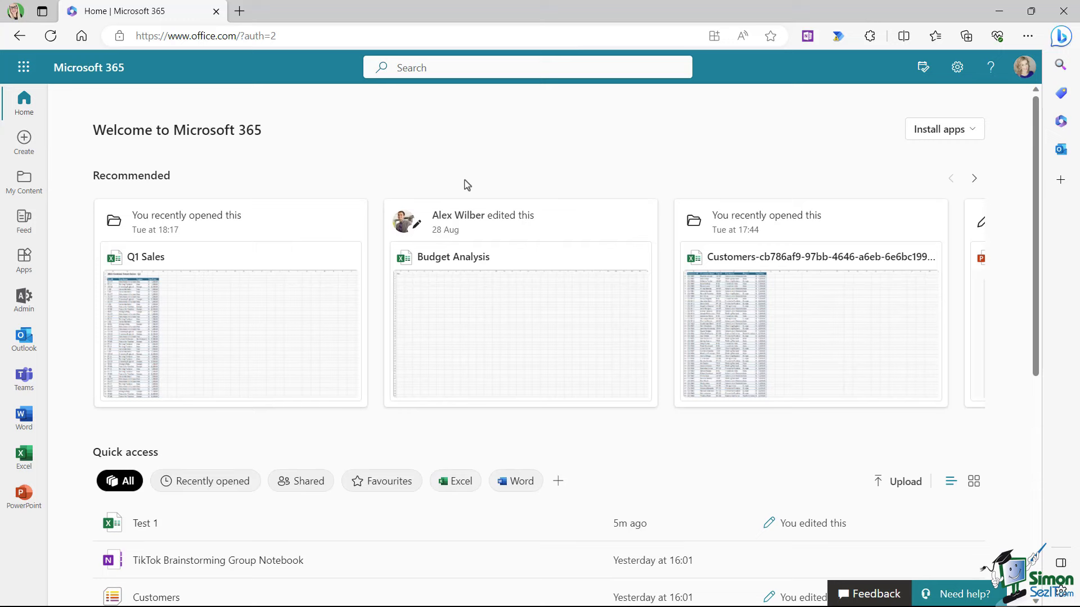
click(968, 132)
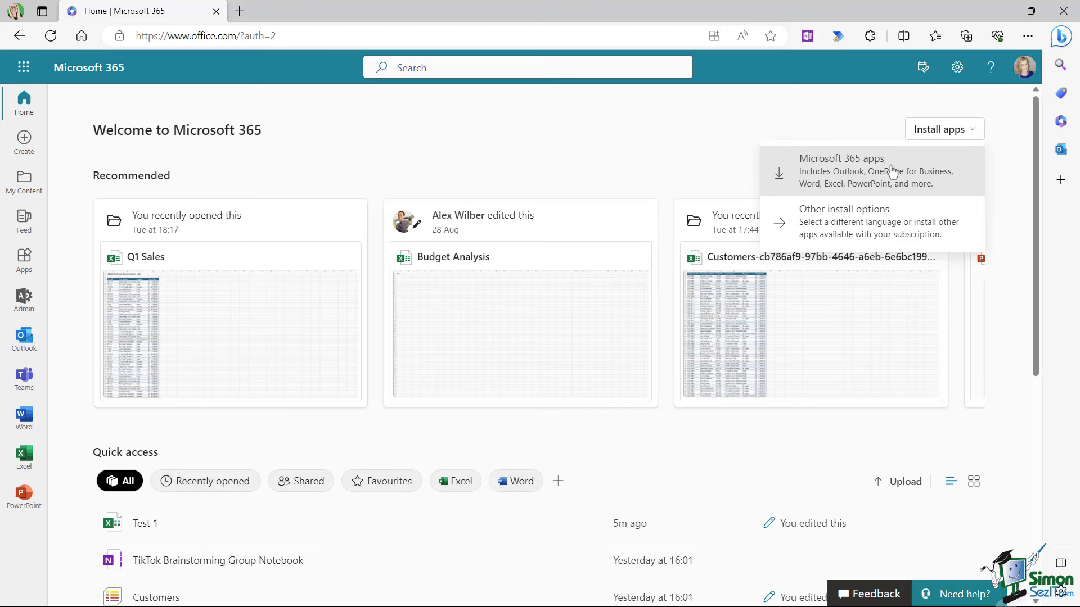
click(663, 140)
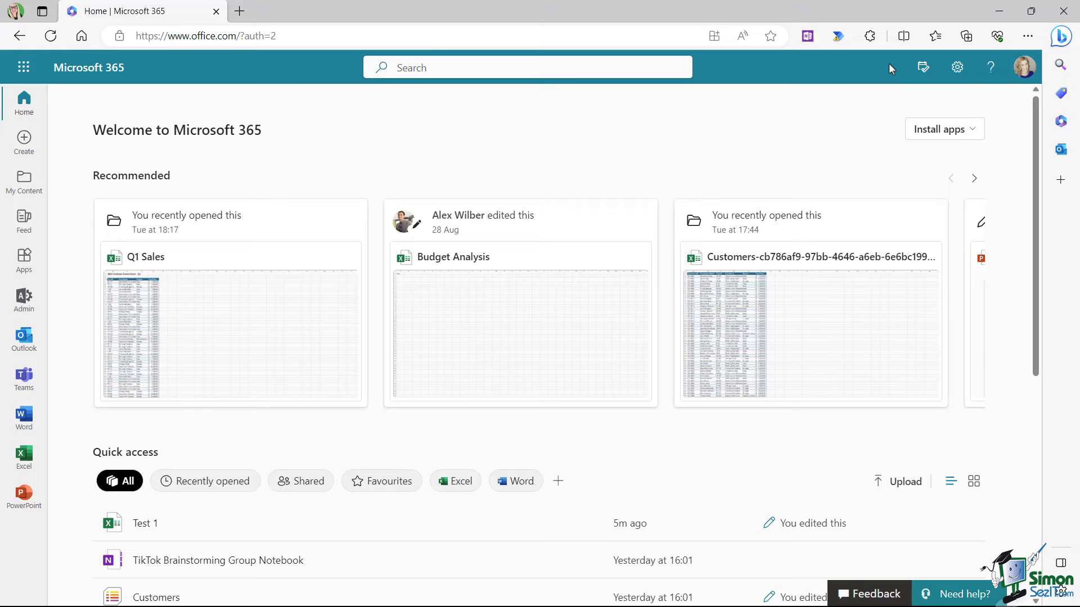
Get the Edge browser out of the way and bring up the Start menu
click(1030, 12)
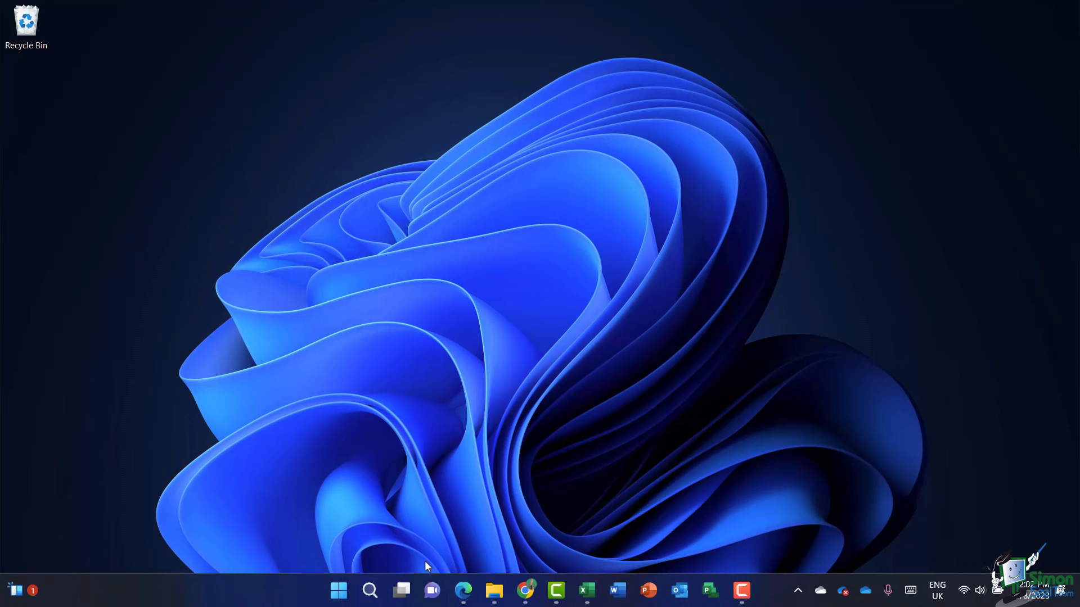
key(super)
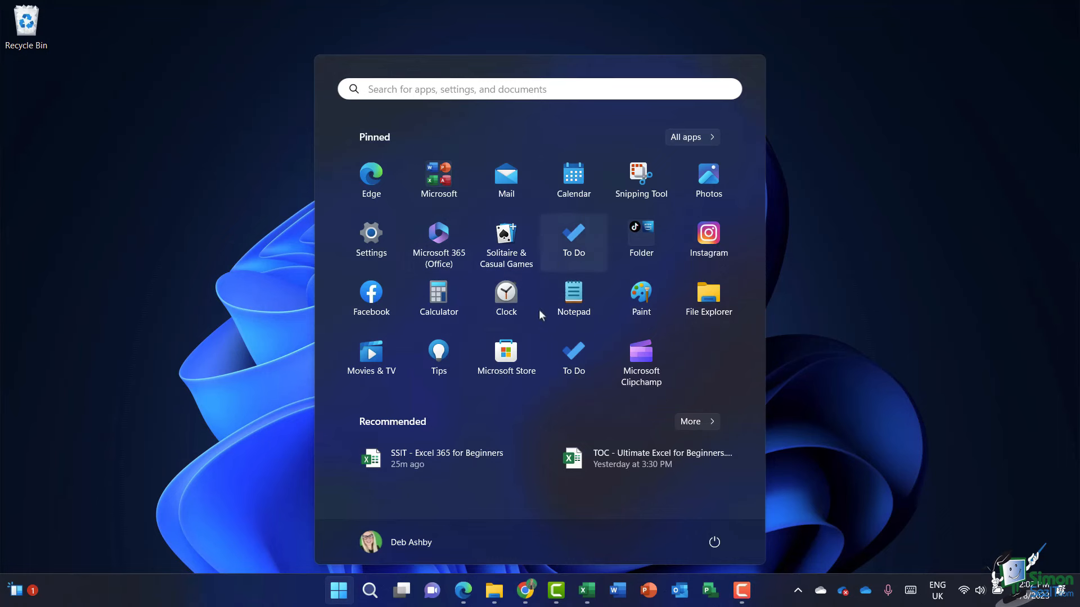
Search Start for Excel, view its pin options, then dismiss the results back to the desktop
click(380, 90)
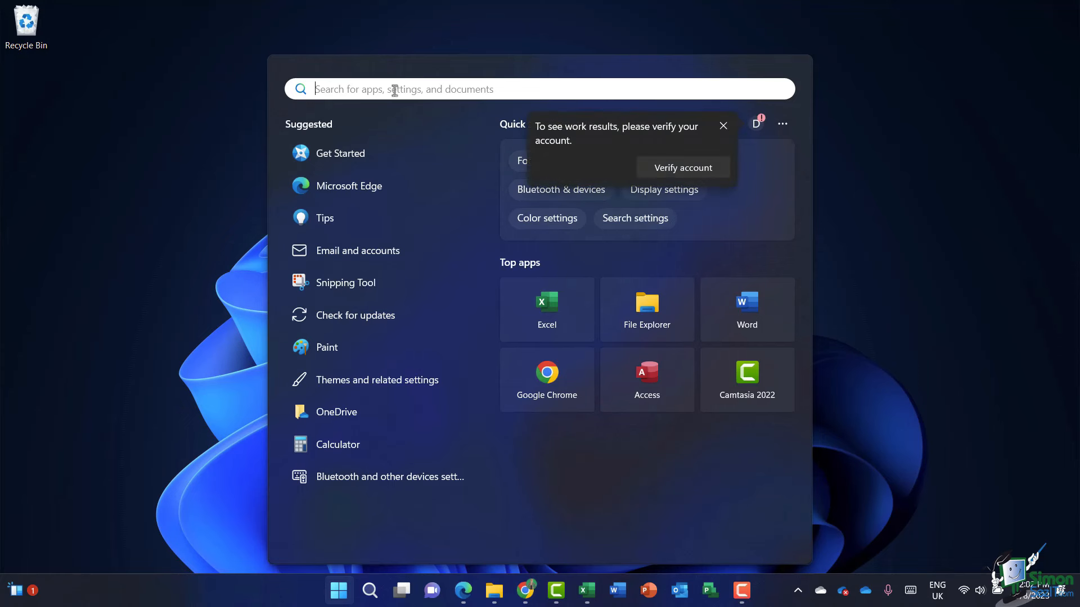
text(excel)
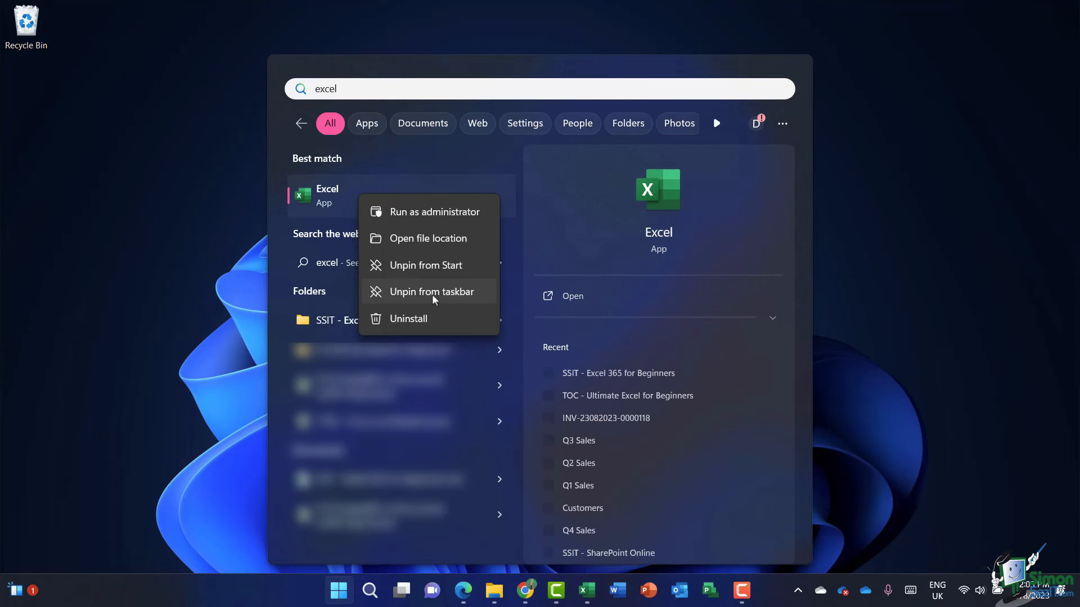
click(446, 297)
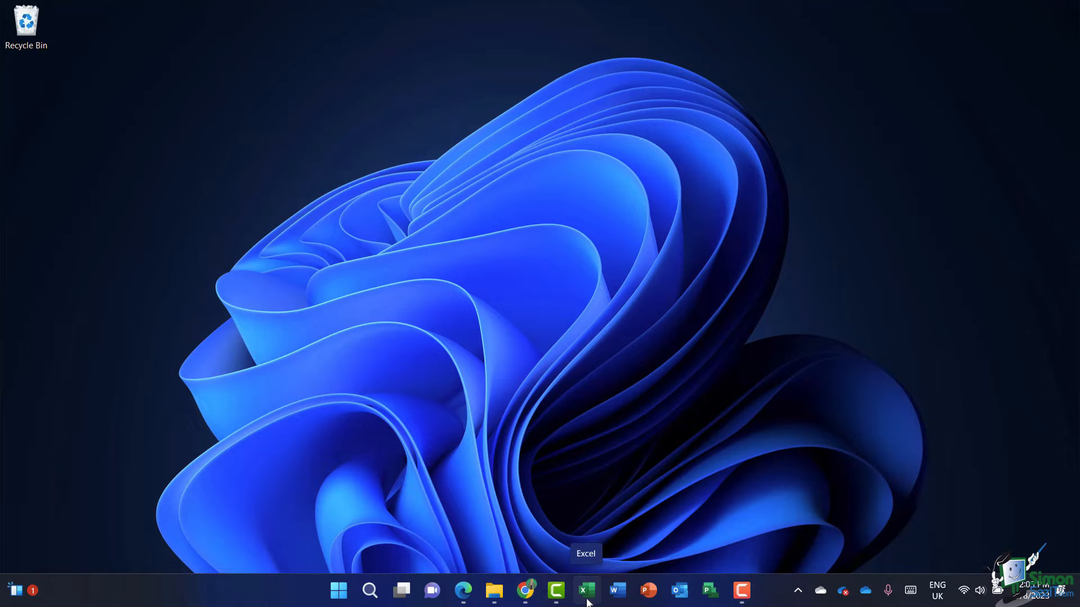
Launch the Excel desktop app from the taskbar to its start screen
click(587, 599)
click(588, 597)
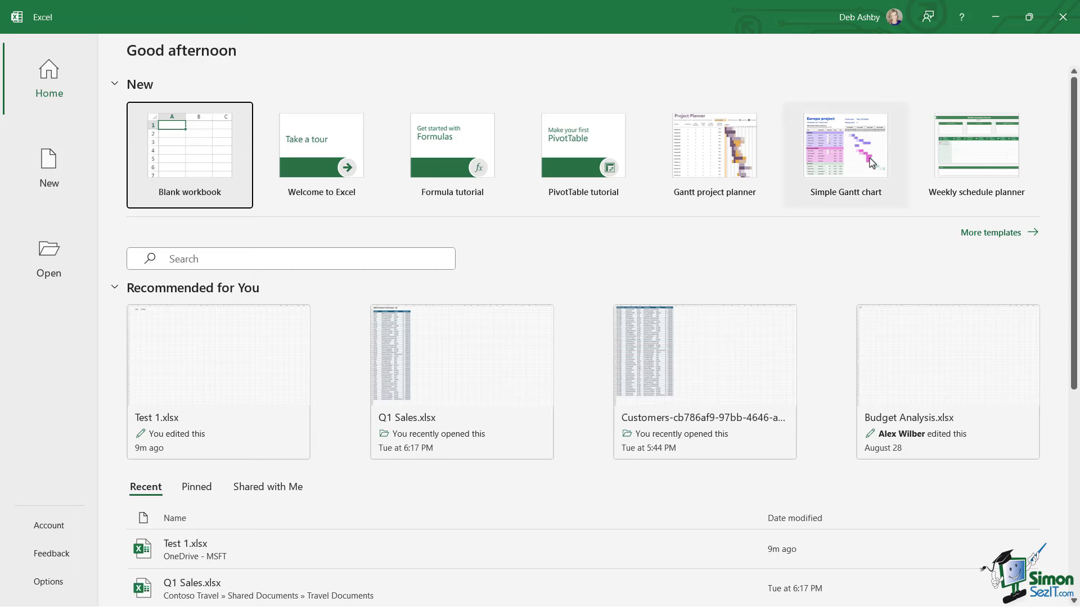
scroll(540, 337, down, 3)
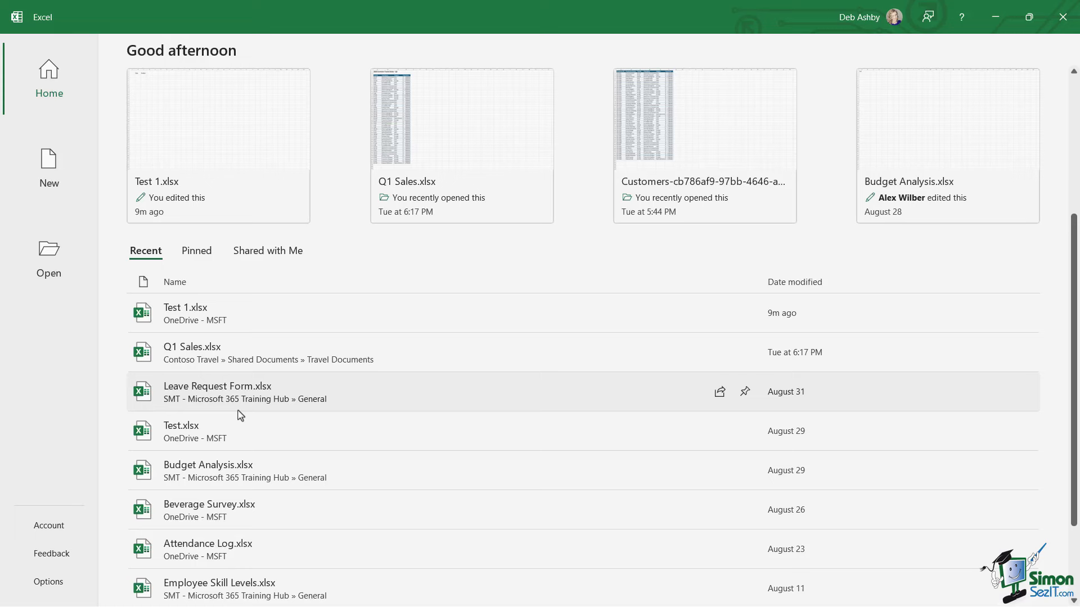
click(197, 251)
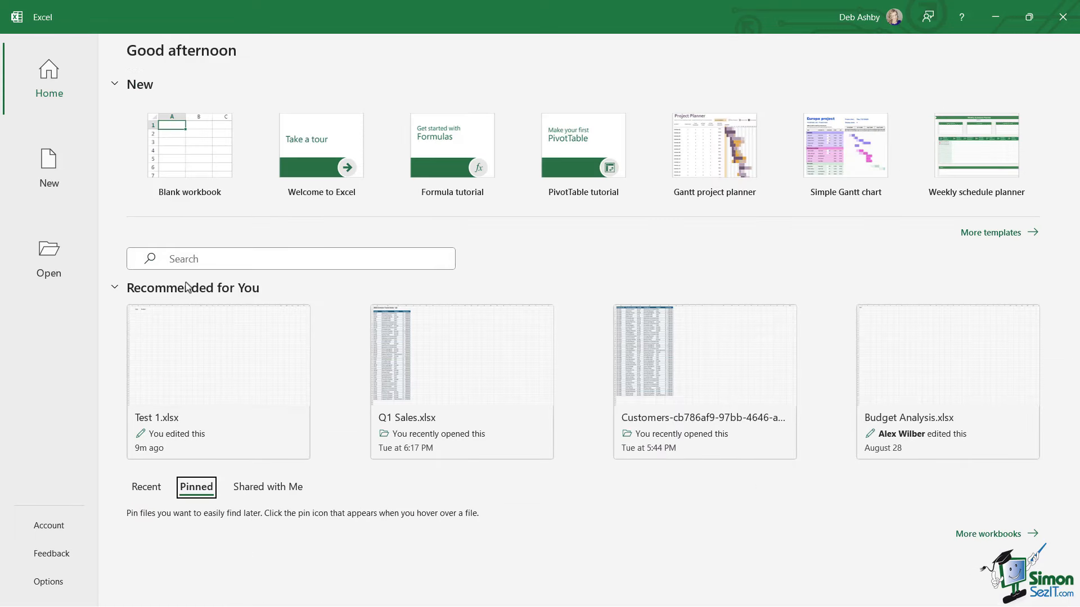
click(269, 487)
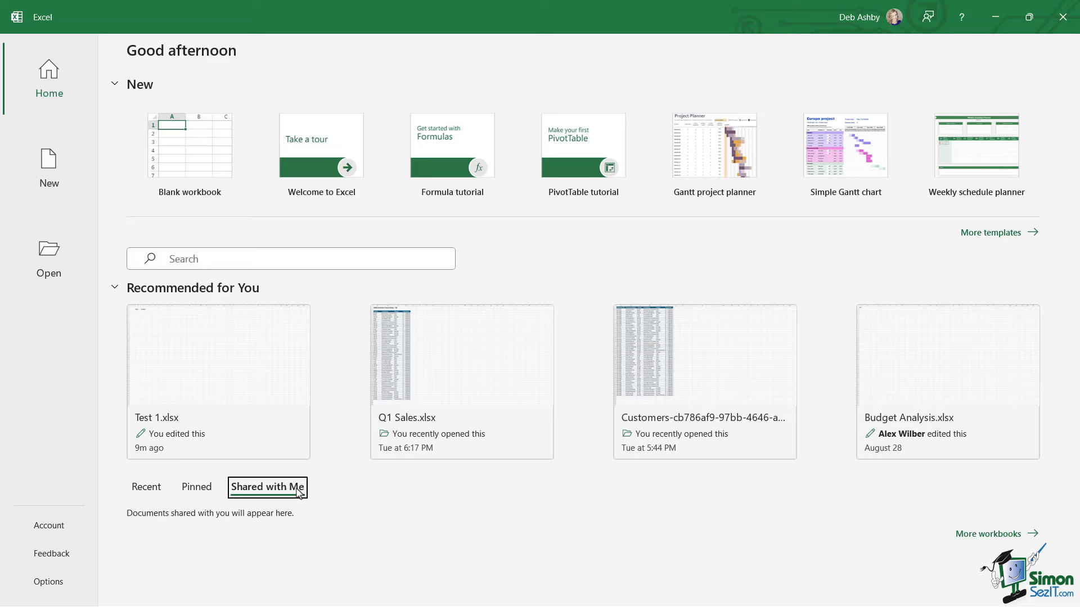
click(145, 487)
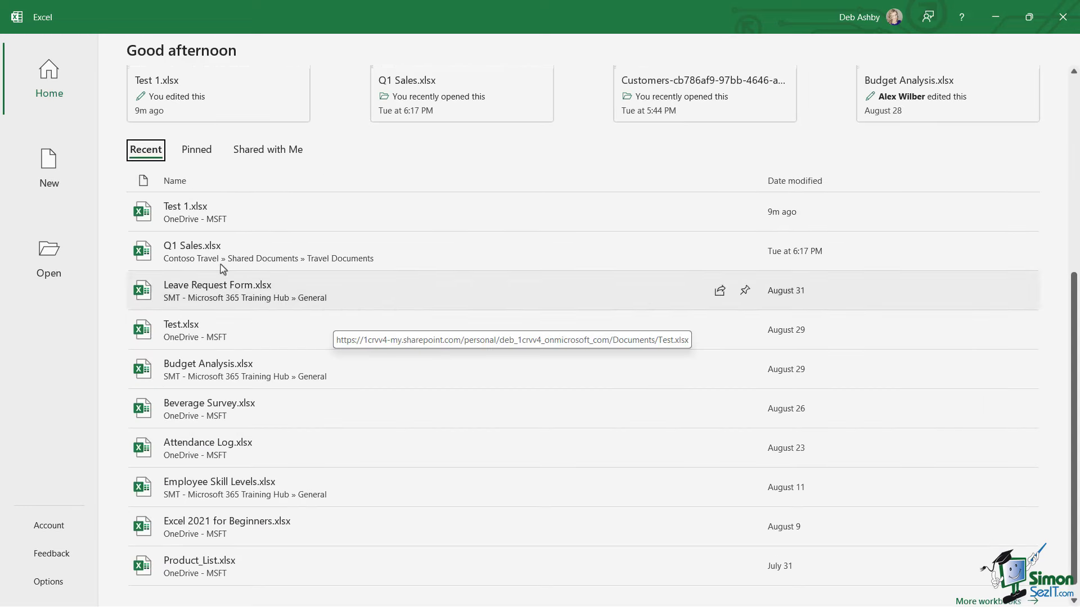
mouse_move(439, 369)
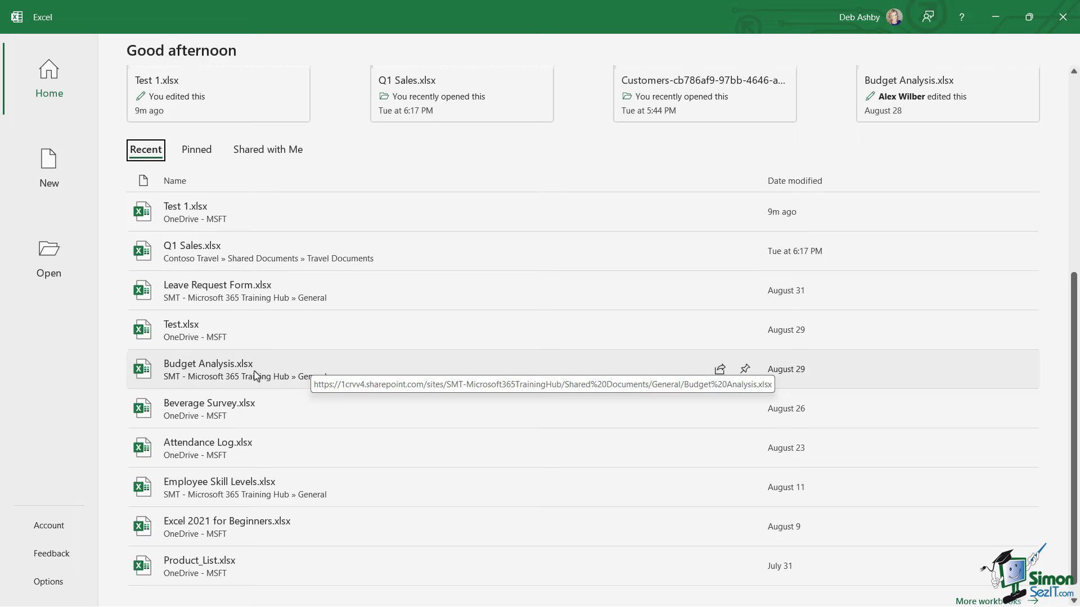
Pin Budget Analysis, Test and Leave Request Form, then show only the Pinned workbooks
click(746, 369)
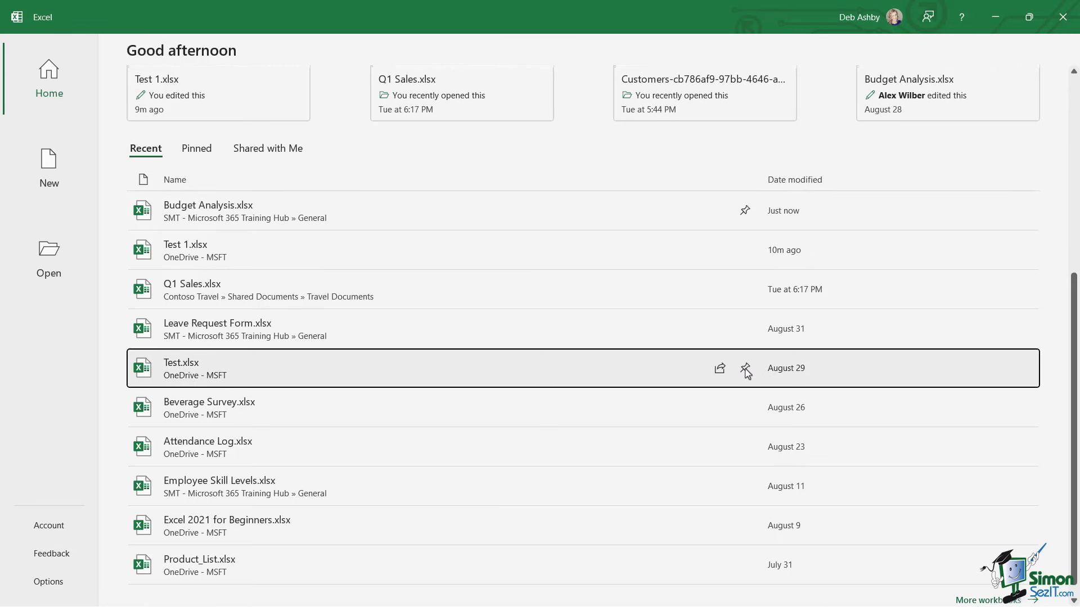
click(745, 369)
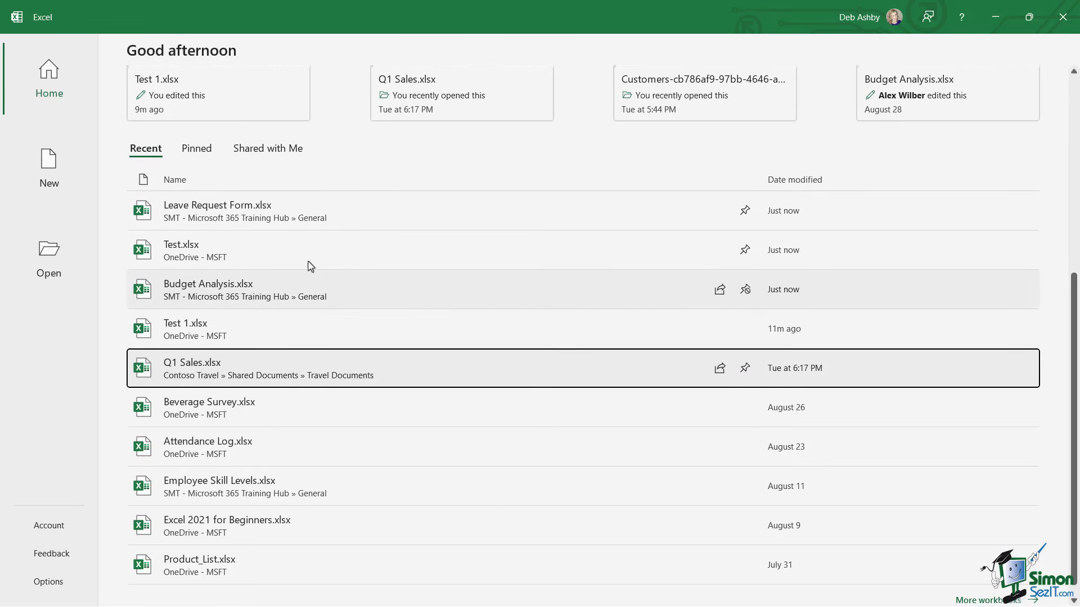
click(196, 149)
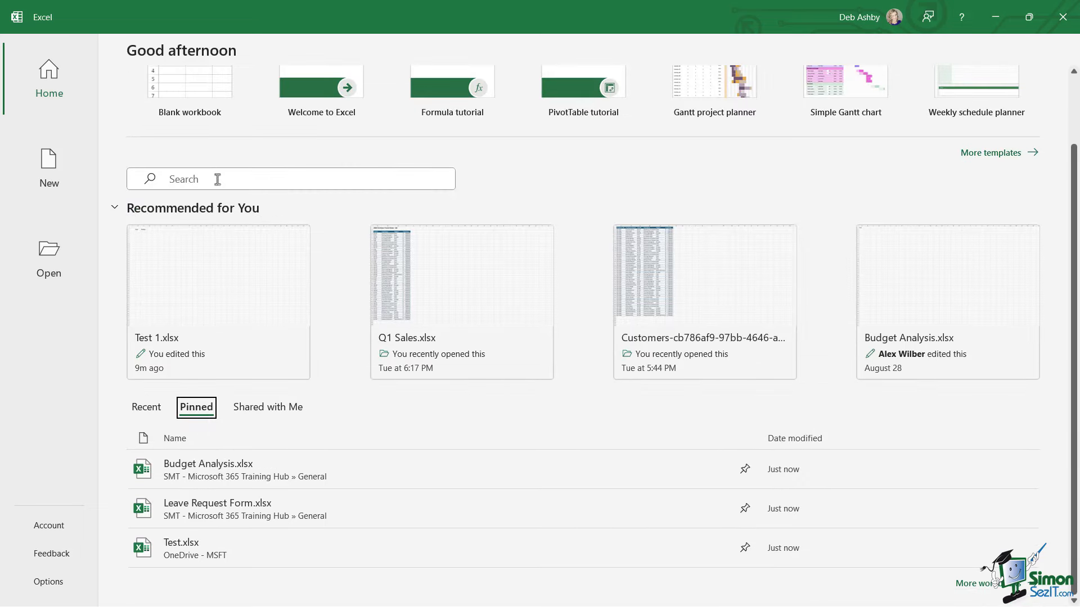
mouse_move(251, 470)
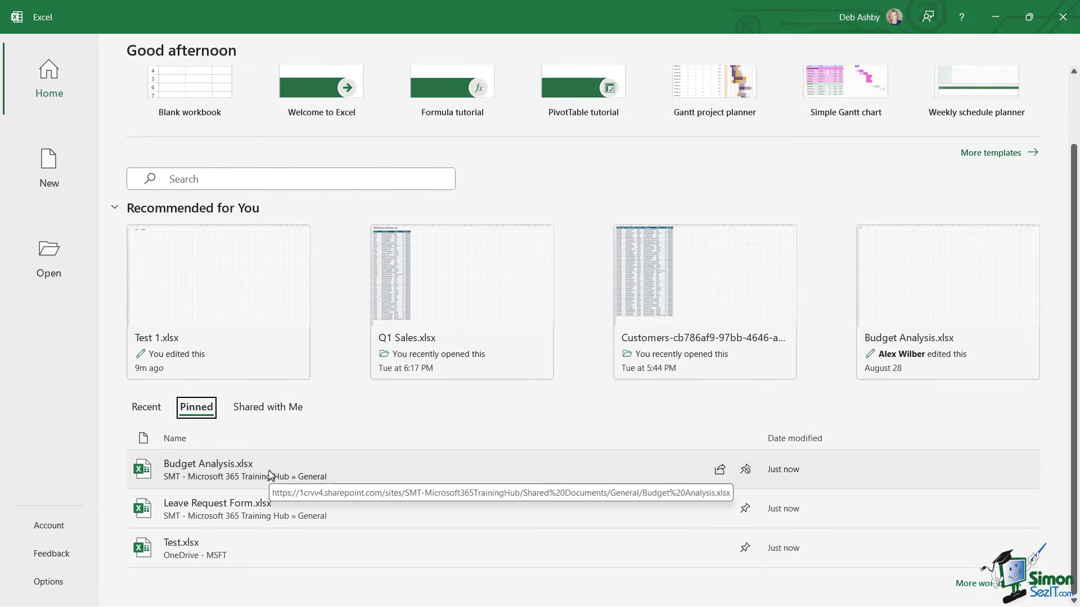
scroll(270, 475, up, 3)
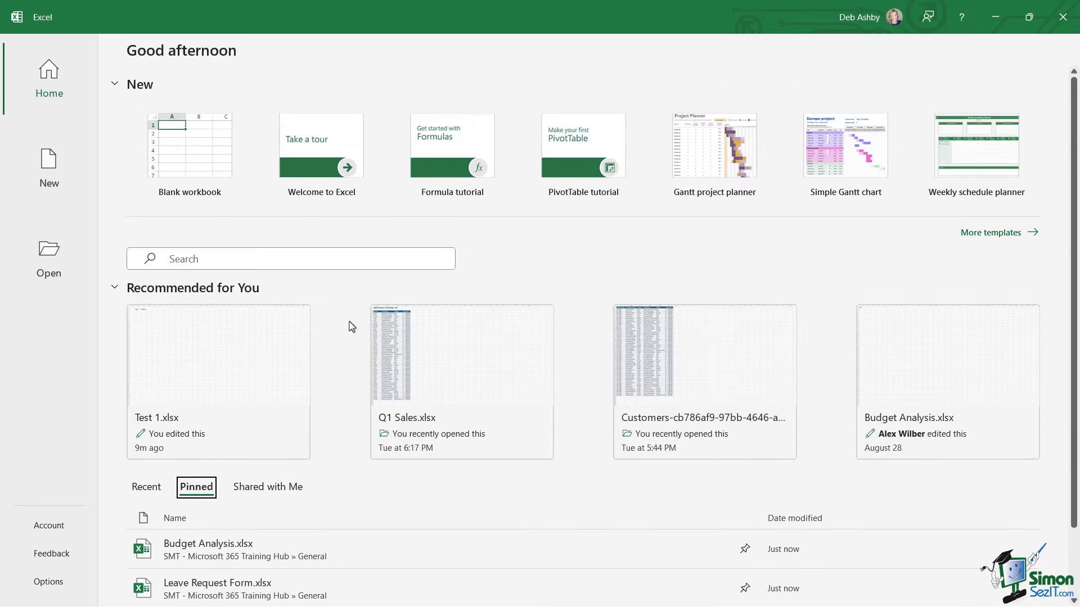